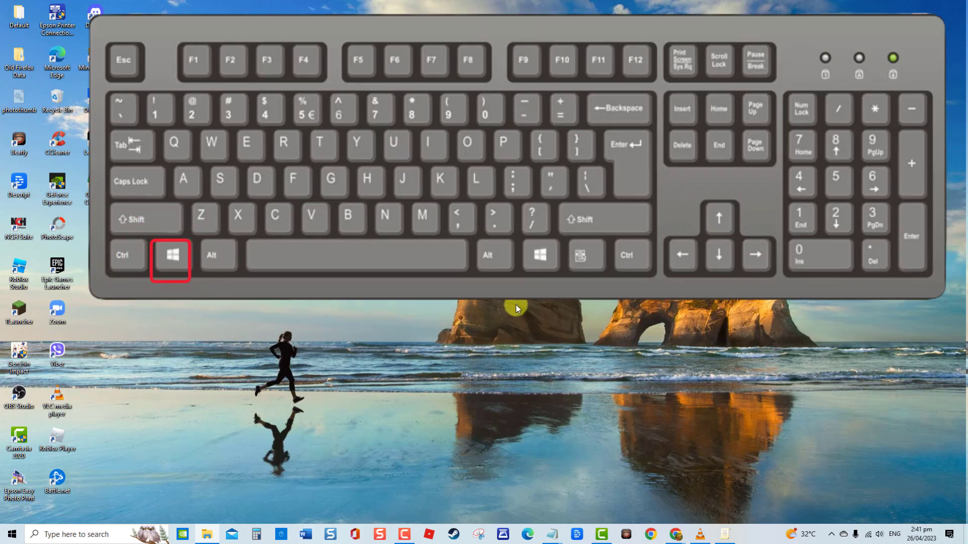
- Launch Local Group Policy Editor with gpedit.msc and widen its tree pane
{"action": "key", "text": "super+r"}
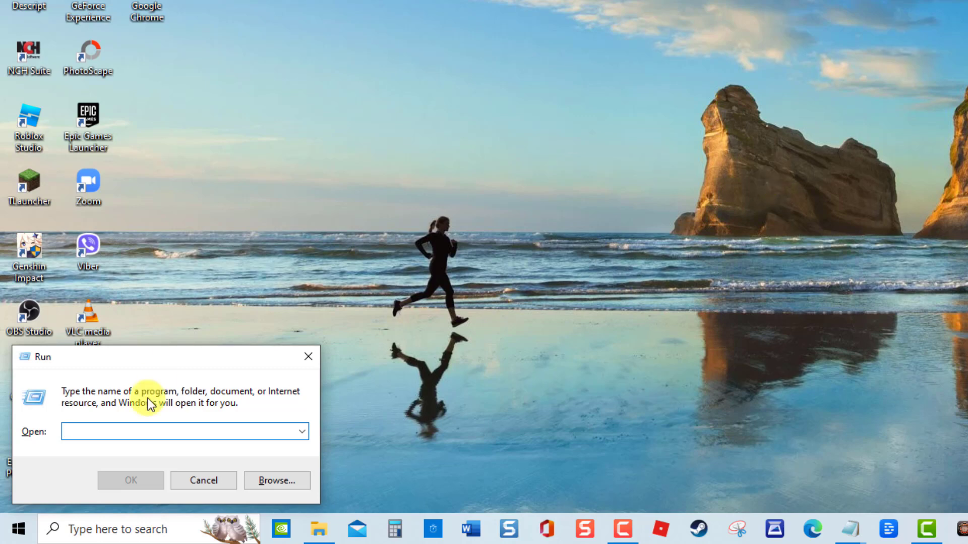
{"action": "type", "text": "gpedit.msc"}
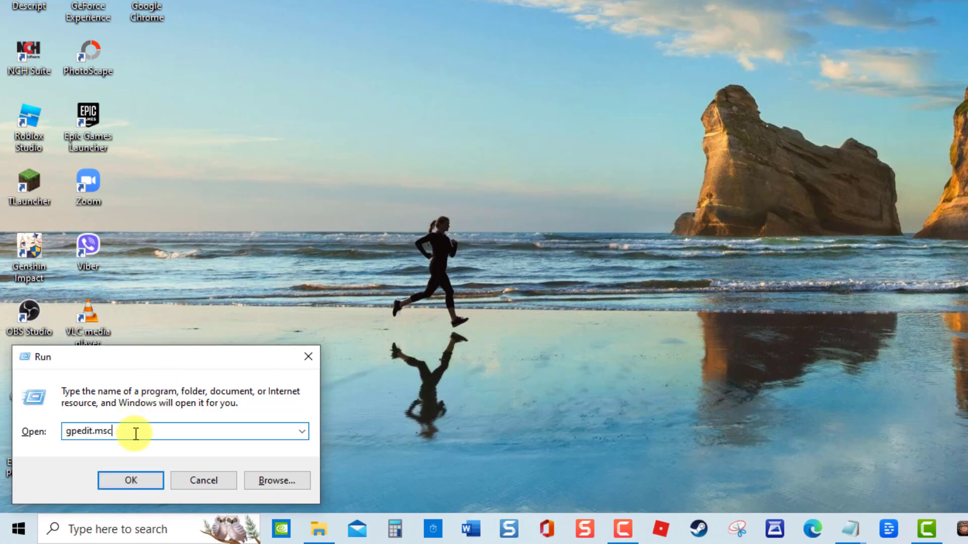
{"action": "key", "text": "Return"}
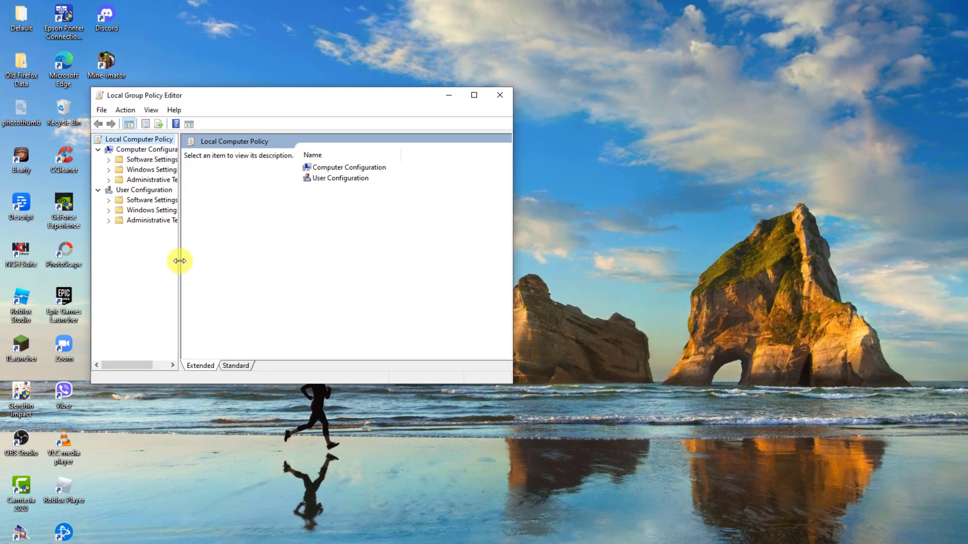
{"action": "left_click_drag", "start_coordinate": [180, 260], "coordinate": [250, 259]}
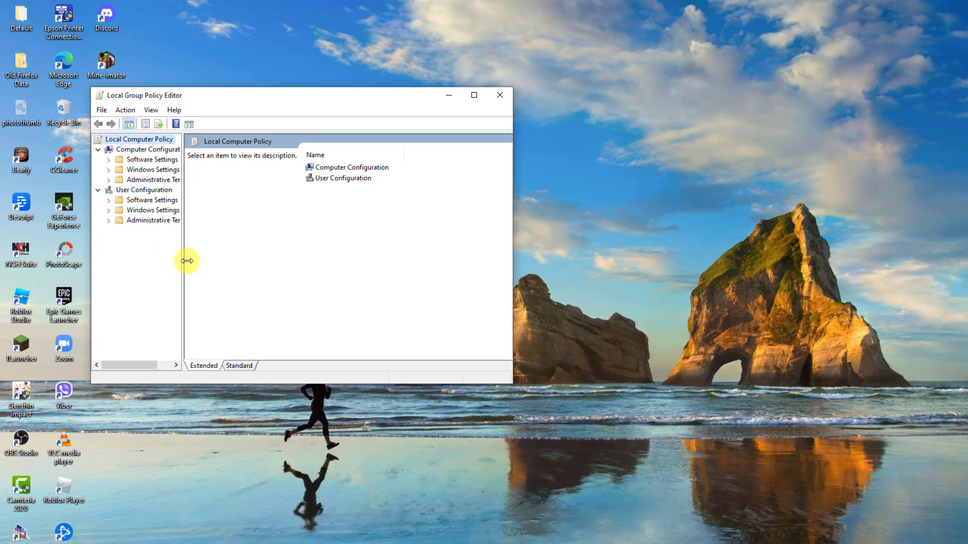
- Go to User Configuration > Administrative Templates > System, enlarging the window to show the State column
{"action": "double_click", "coordinate": [119, 192]}
{"action": "left_click", "coordinate": [98, 190]}
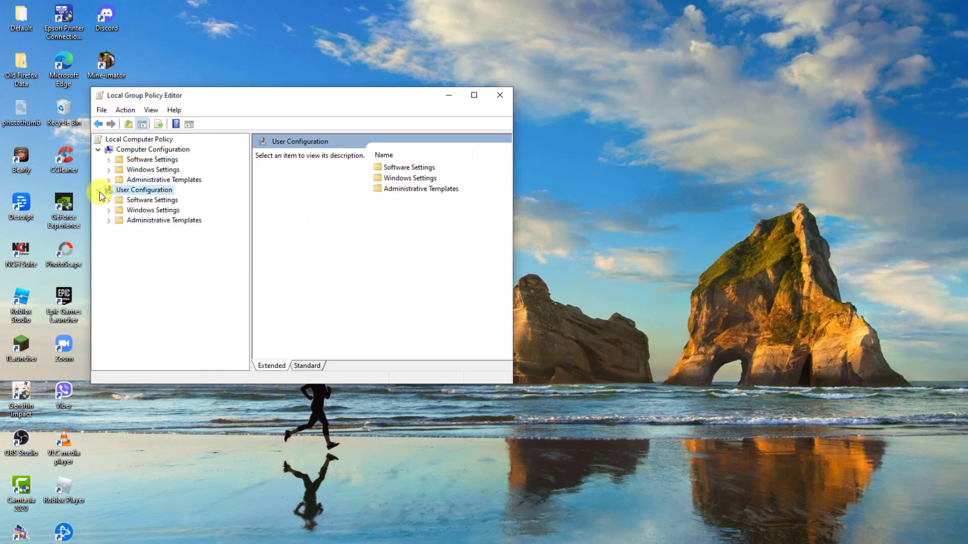
{"action": "left_click", "coordinate": [108, 220]}
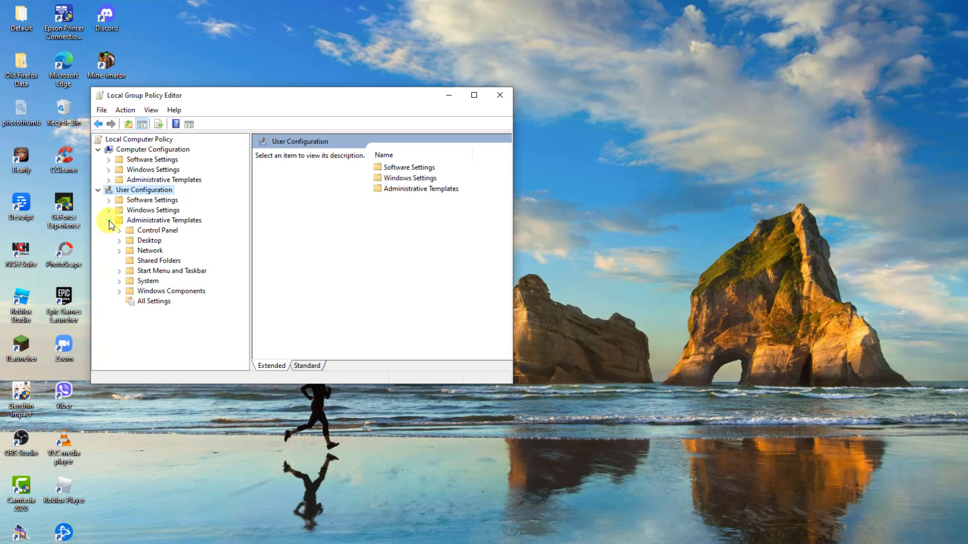
{"action": "left_click", "coordinate": [144, 283]}
{"action": "left_click", "coordinate": [121, 282]}
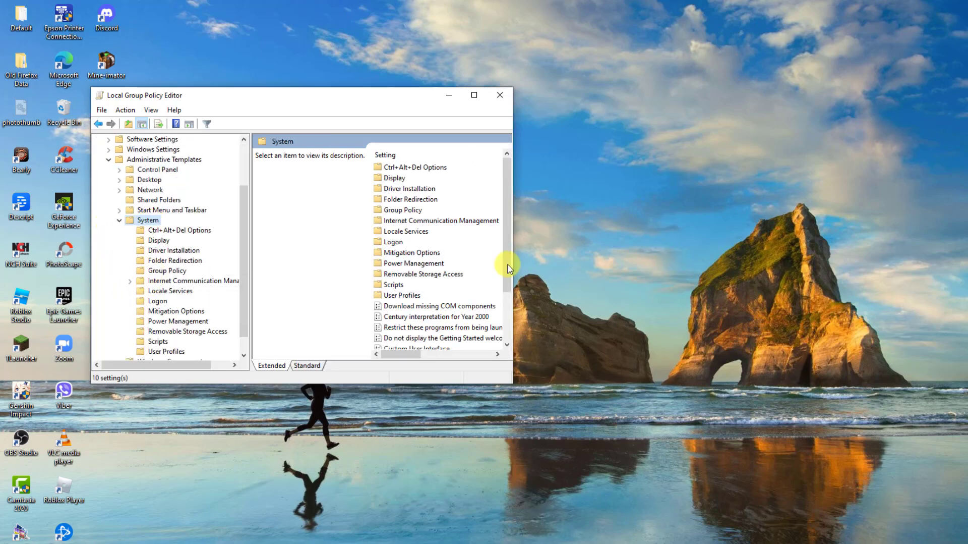
{"action": "left_click_drag", "start_coordinate": [516, 286], "coordinate": [636, 292]}
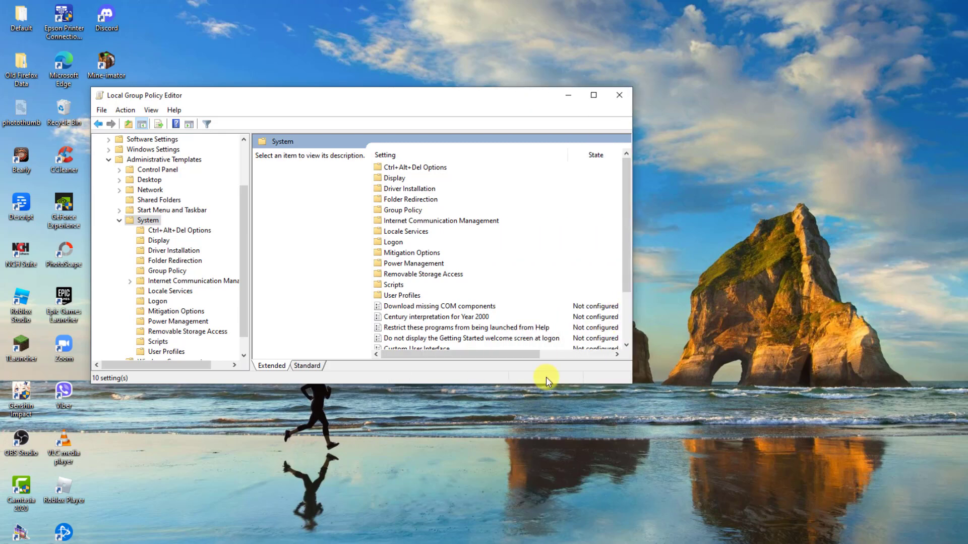
{"action": "left_click_drag", "start_coordinate": [550, 383], "coordinate": [553, 497]}
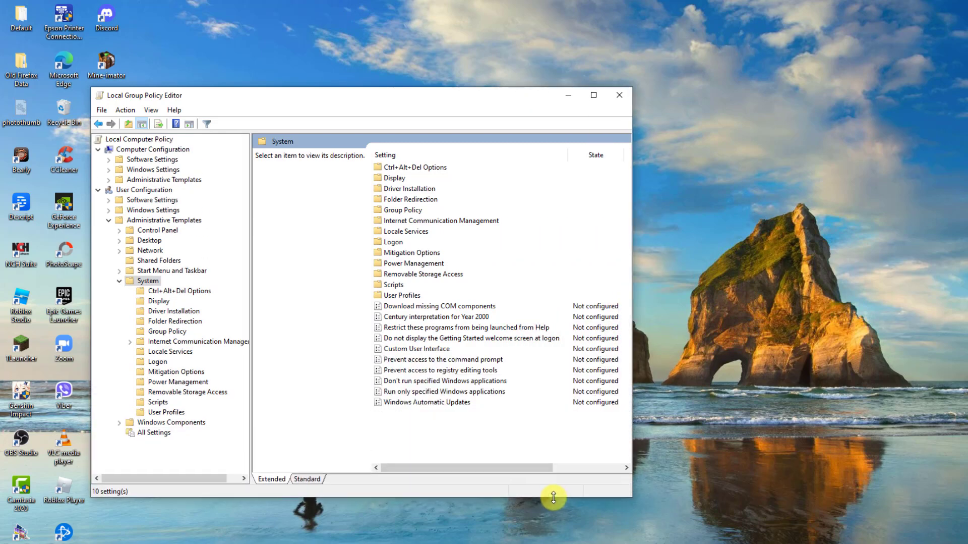
- Enable 'Run only specified Windows applications' with chrome.exe as the only allowed application
{"action": "left_click", "coordinate": [479, 380]}
{"action": "double_click", "coordinate": [479, 391]}
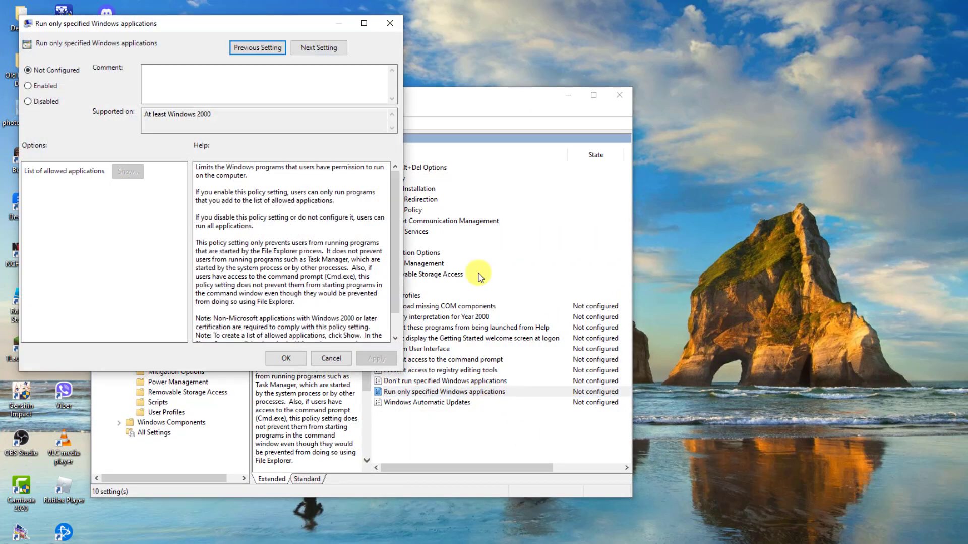
{"action": "left_click", "coordinate": [45, 86]}
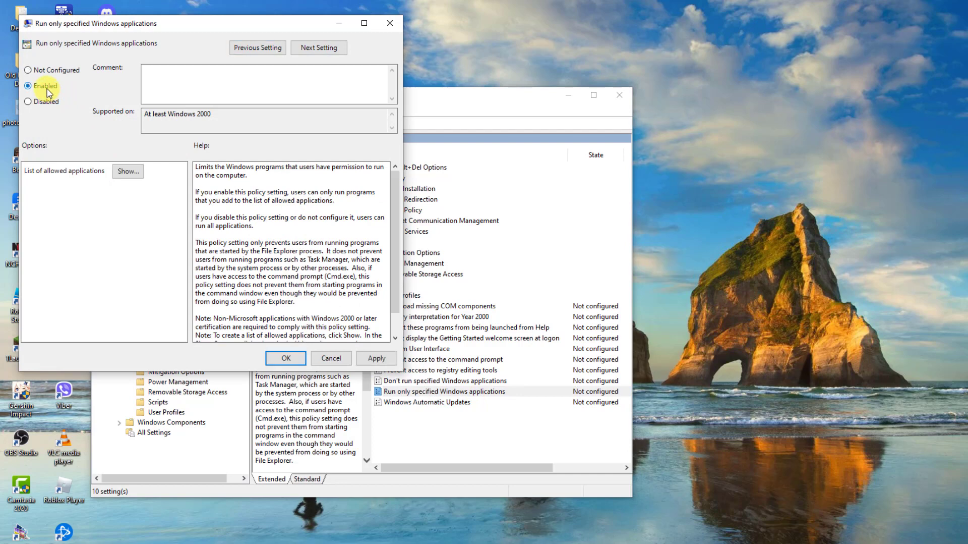
{"action": "left_click", "coordinate": [129, 171]}
{"action": "left_click", "coordinate": [111, 92]}
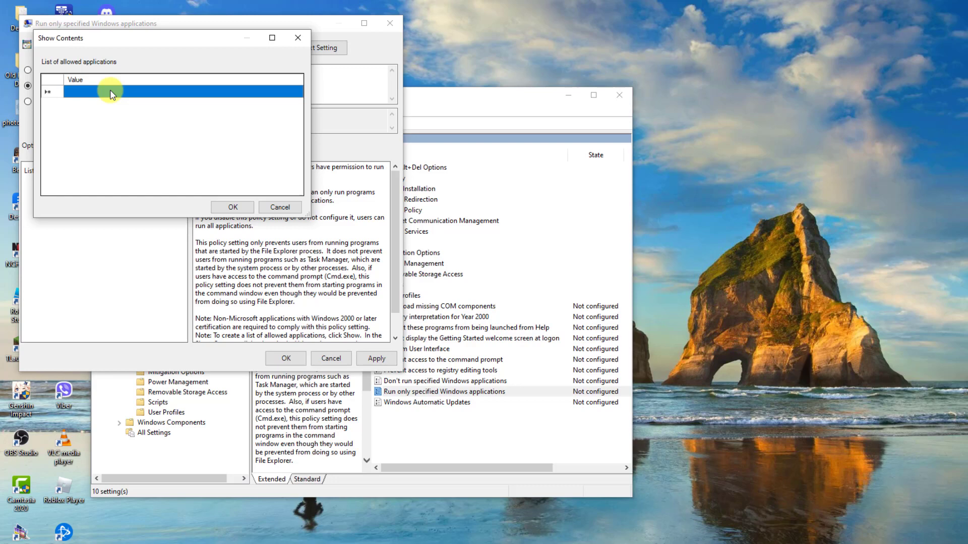
{"action": "type", "text": "chrome.ex"}
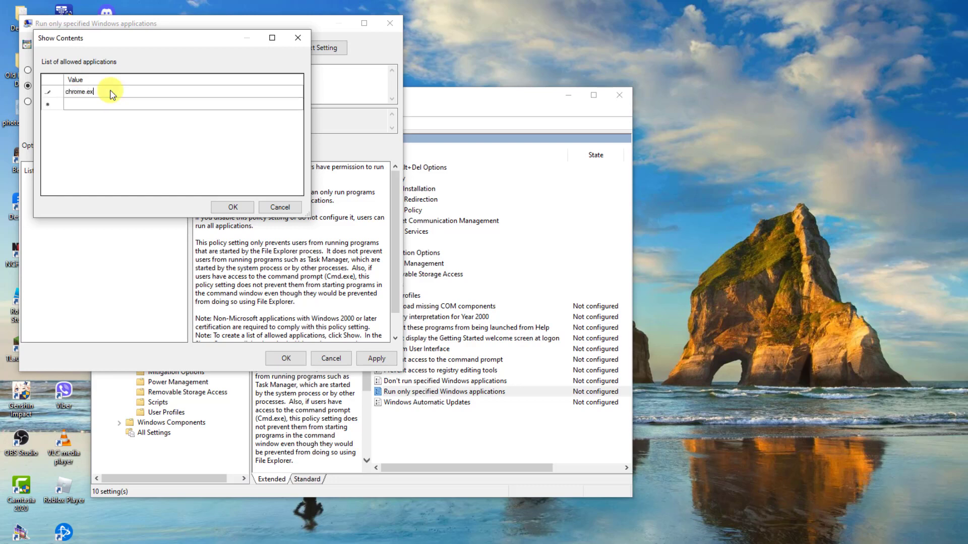
{"action": "type", "text": "e"}
{"action": "left_click", "coordinate": [213, 213]}
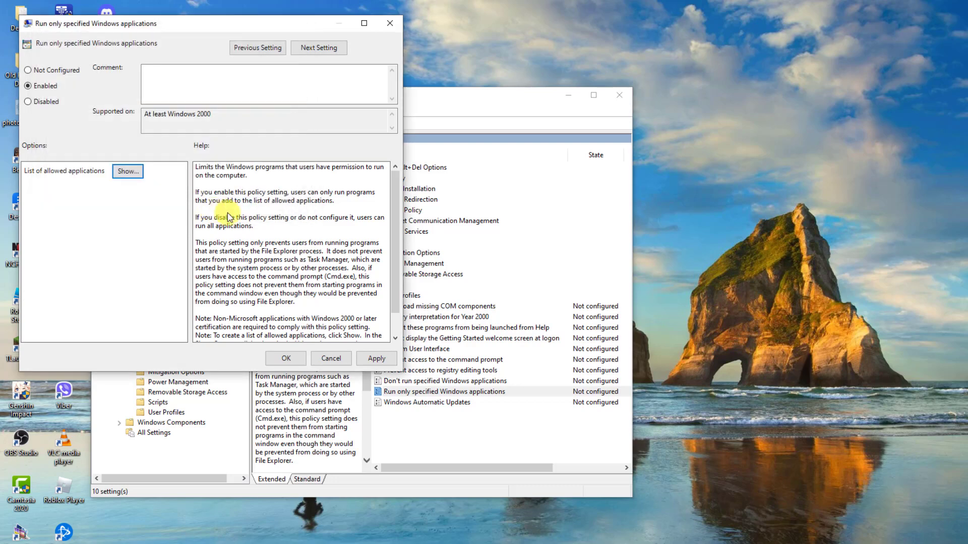
{"action": "left_click", "coordinate": [389, 363]}
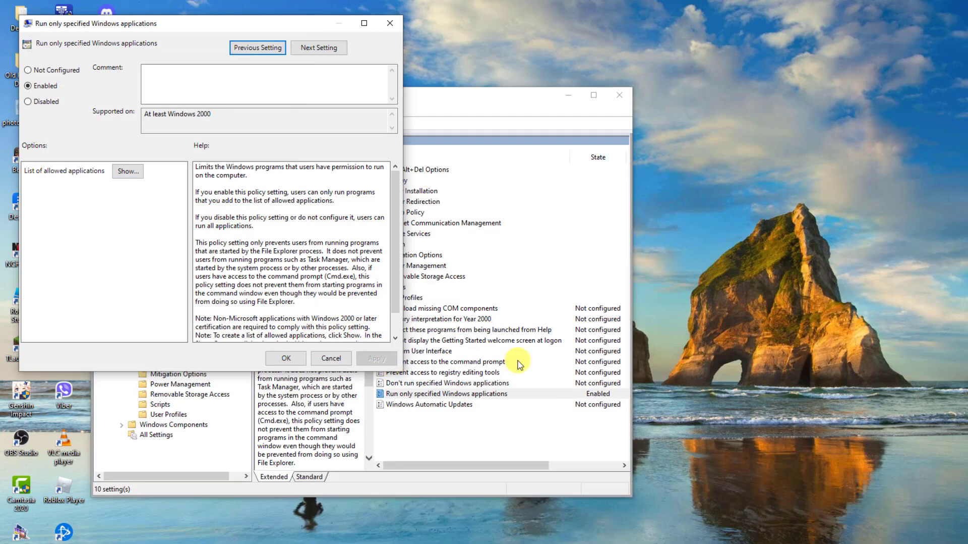
{"action": "left_click", "coordinate": [286, 359]}
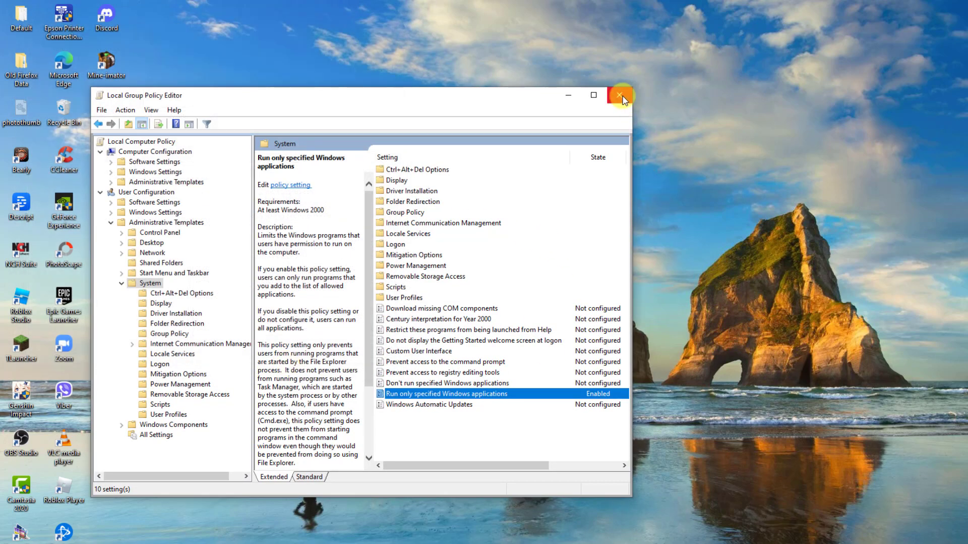
- Reopen the policy, close it without saving further changes, and exit the Group Policy Editor
{"action": "double_click", "coordinate": [477, 394]}
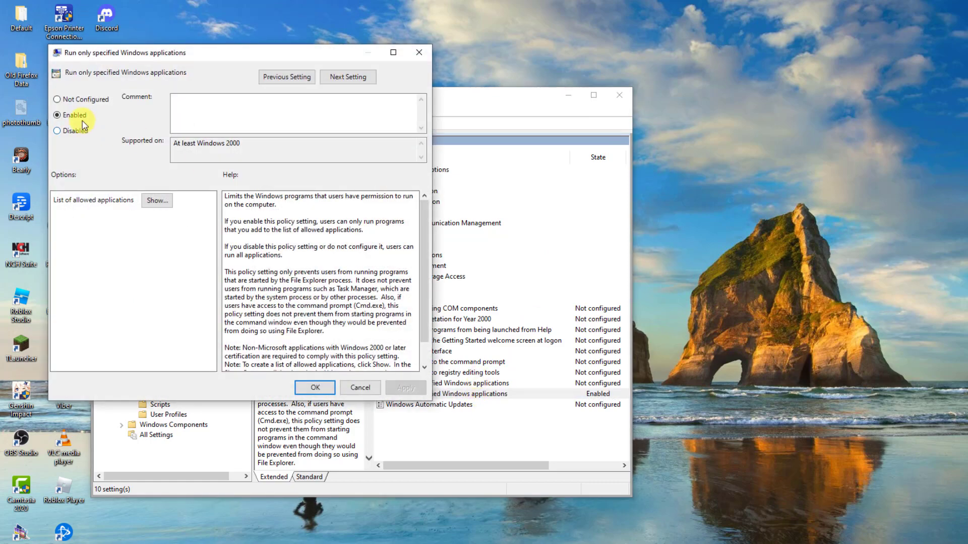
{"action": "left_click", "coordinate": [75, 130]}
{"action": "left_click", "coordinate": [85, 99]}
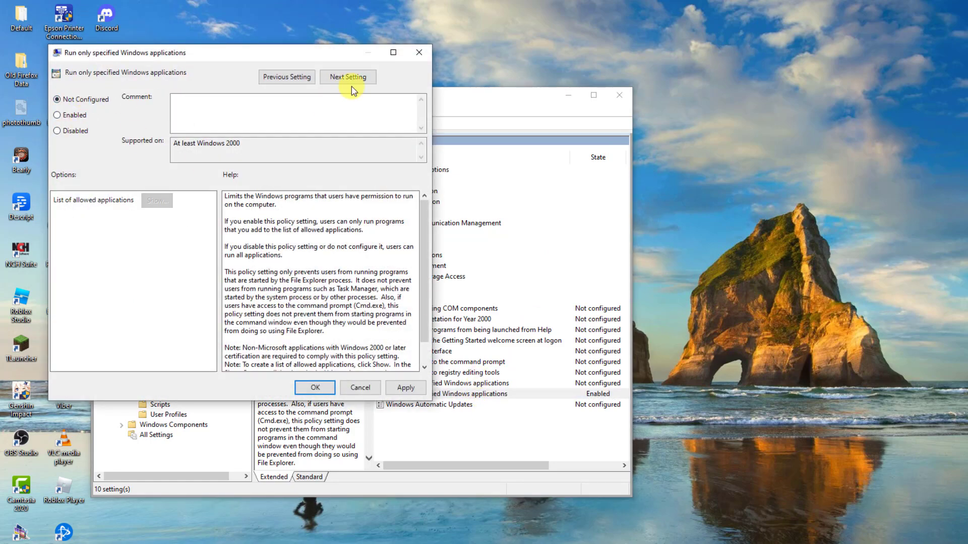
{"action": "left_click", "coordinate": [415, 53]}
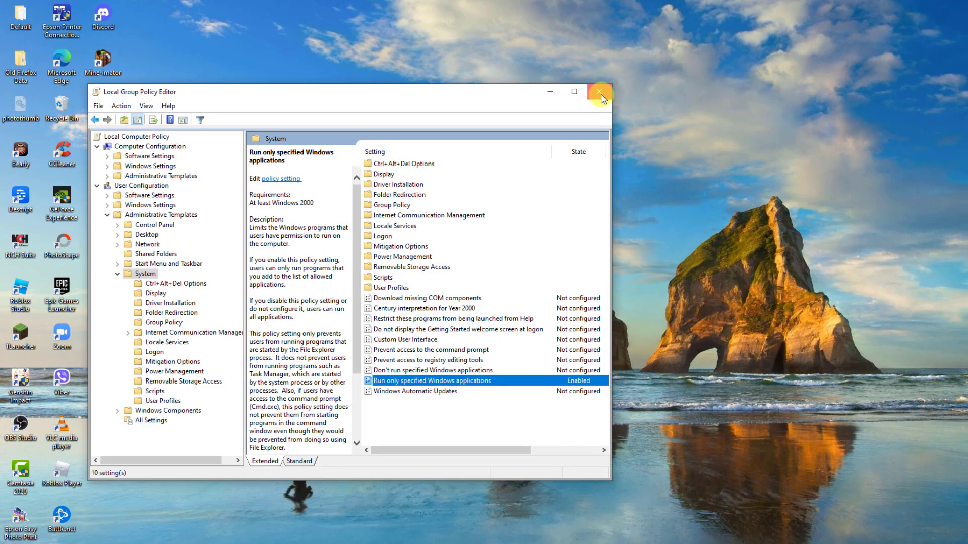
{"action": "left_click", "coordinate": [619, 95]}
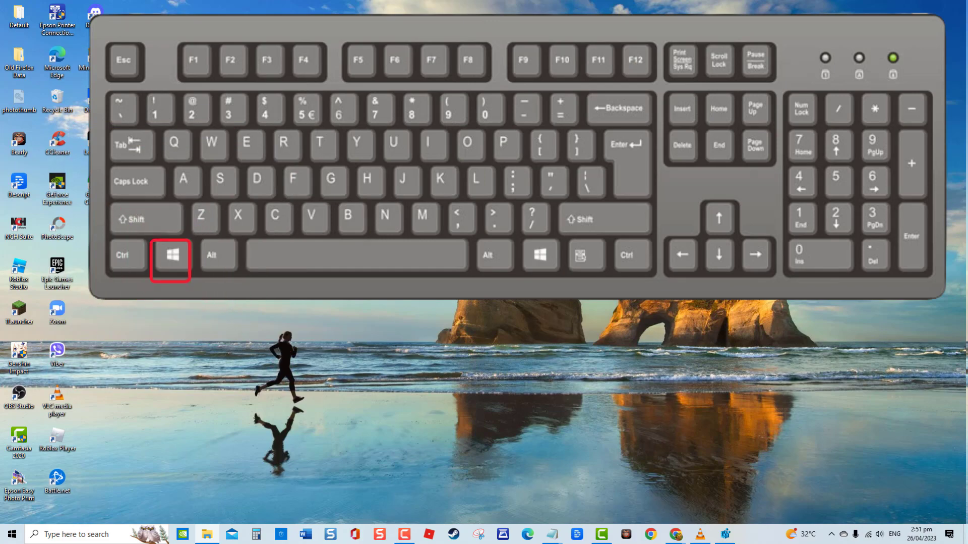
- Launch Registry Editor via regedit and expand HKEY_CURRENT_USER > SOFTWARE
{"action": "key", "text": "super+r"}
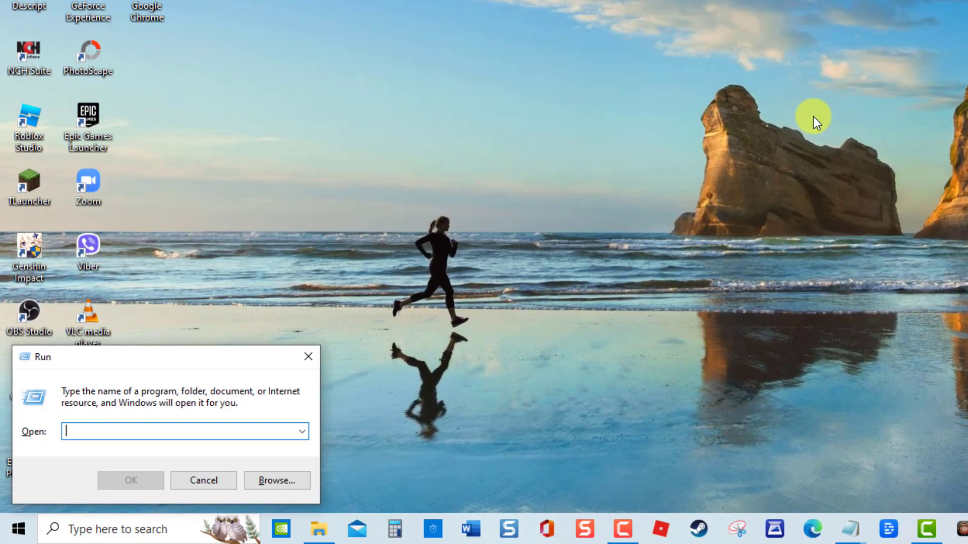
{"action": "type", "text": "regedit"}
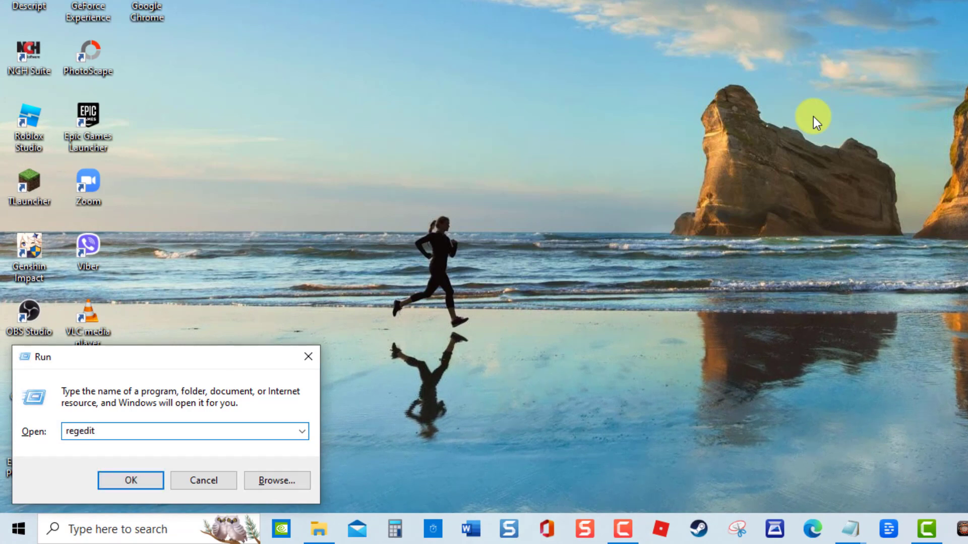
{"action": "key", "text": "Return"}
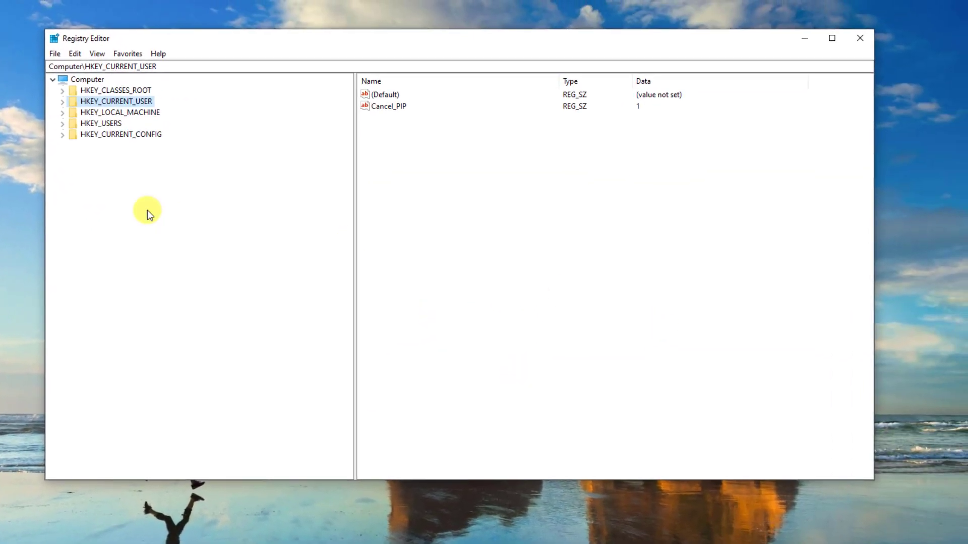
{"action": "left_click", "coordinate": [63, 101]}
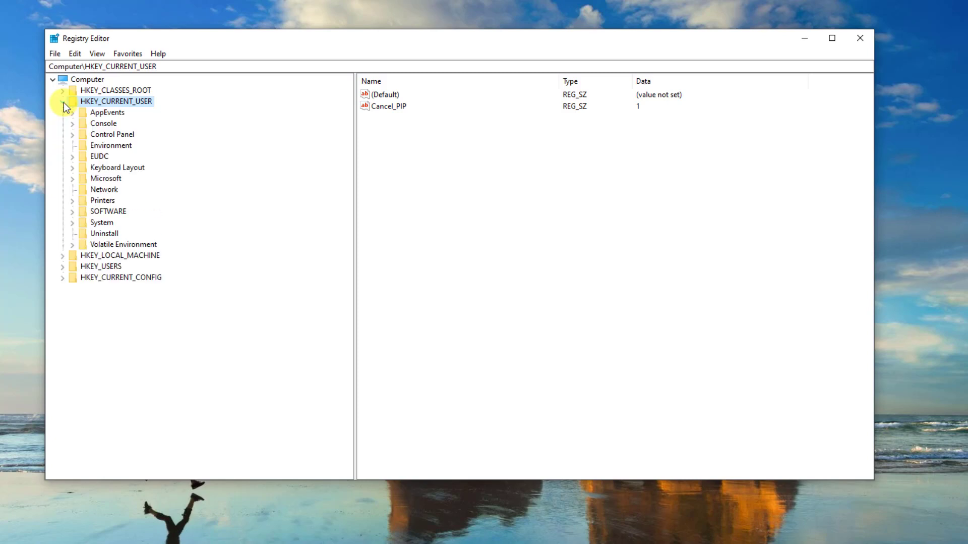
{"action": "left_click", "coordinate": [73, 211]}
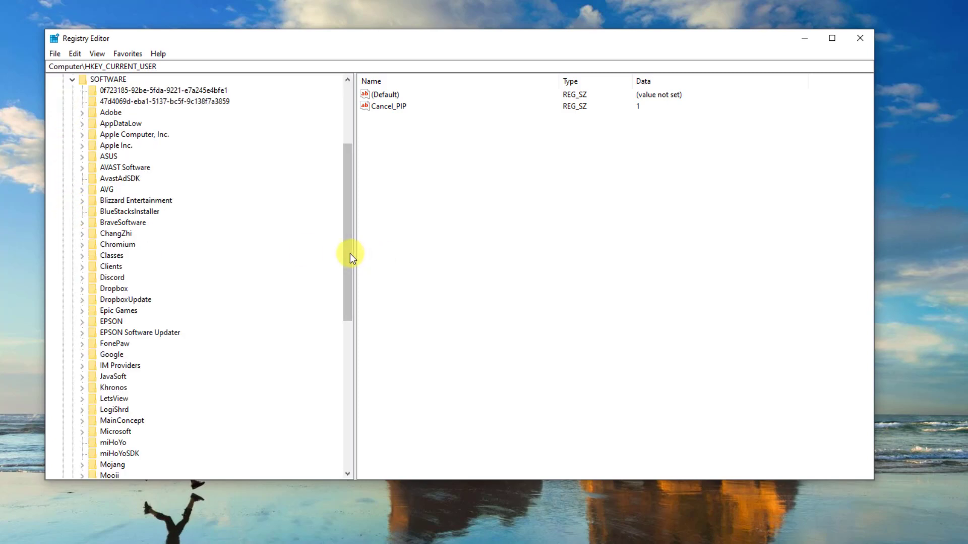
- Expand Microsoft > Windows > CurrentVersion > Policies and select the Explorer key
{"action": "mouse_move", "coordinate": [348, 252]}
{"action": "left_mouse_down"}
{"action": "mouse_move", "coordinate": [344, 409]}
{"action": "mouse_move", "coordinate": [352, 387]}
{"action": "left_mouse_up"}
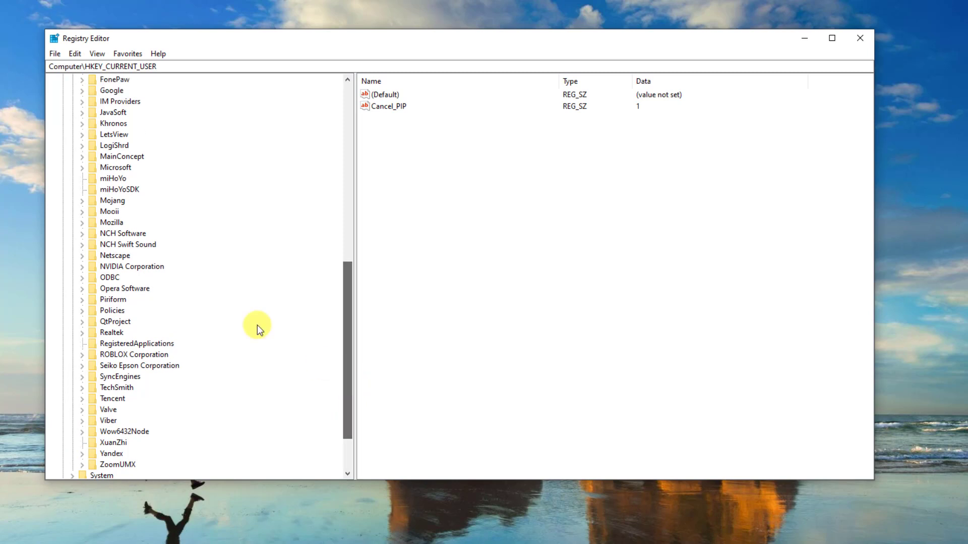
{"action": "left_click", "coordinate": [82, 167]}
{"action": "left_click_drag", "start_coordinate": [347, 239], "coordinate": [353, 401]}
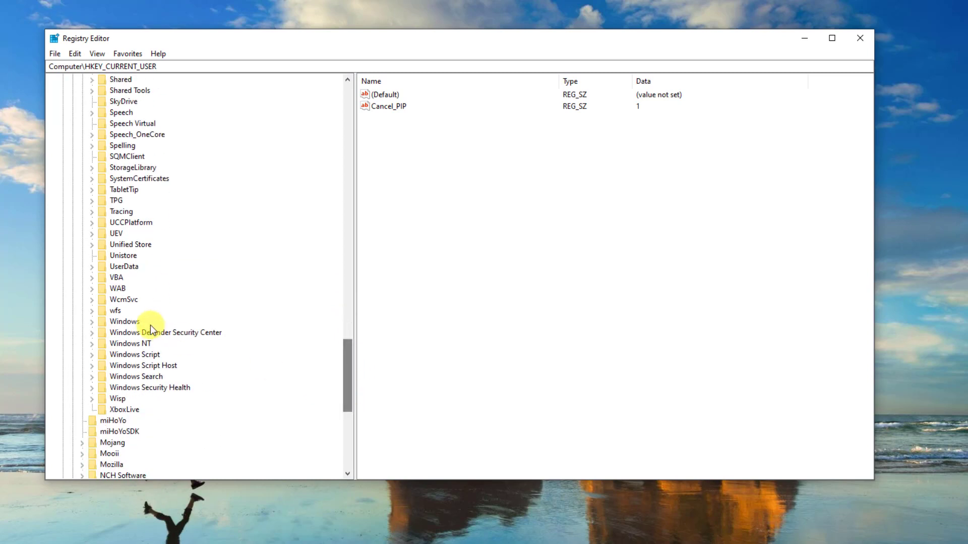
{"action": "left_click", "coordinate": [92, 321]}
{"action": "left_click", "coordinate": [101, 343]}
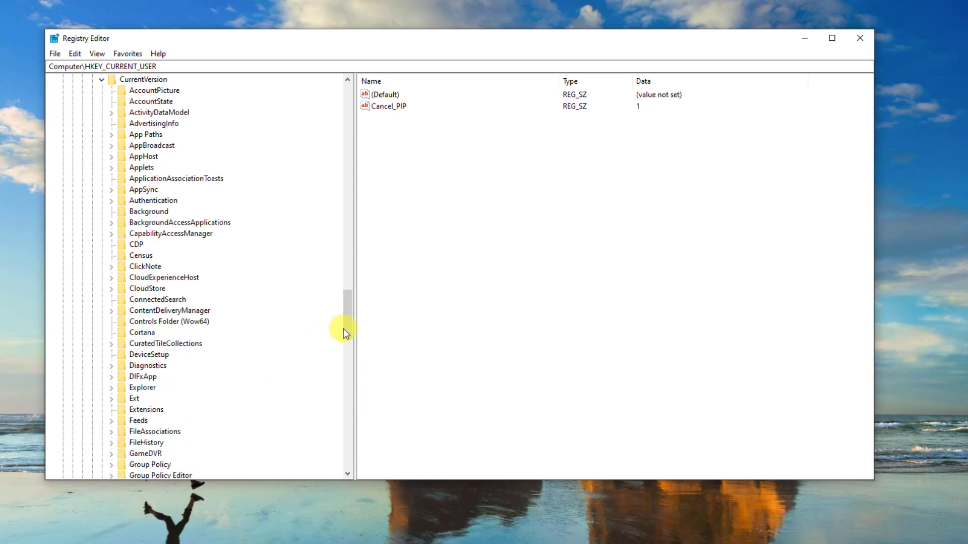
{"action": "left_click_drag", "start_coordinate": [344, 329], "coordinate": [340, 369]}
{"action": "left_click", "coordinate": [111, 277]}
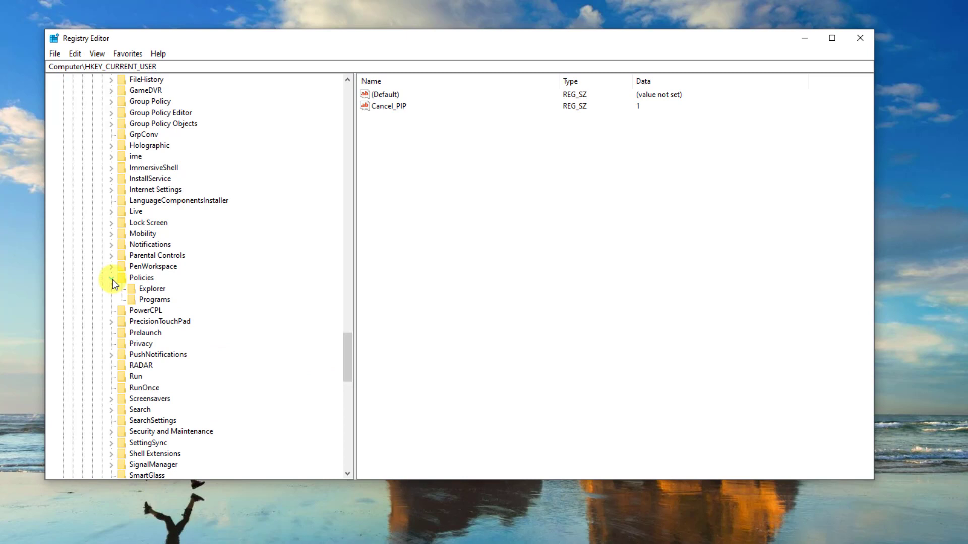
{"action": "left_click", "coordinate": [132, 288]}
- Create a DWORD (32-bit) value named RestrictRun in Policies\Explorer with data 1
{"action": "right_click", "coordinate": [469, 222]}
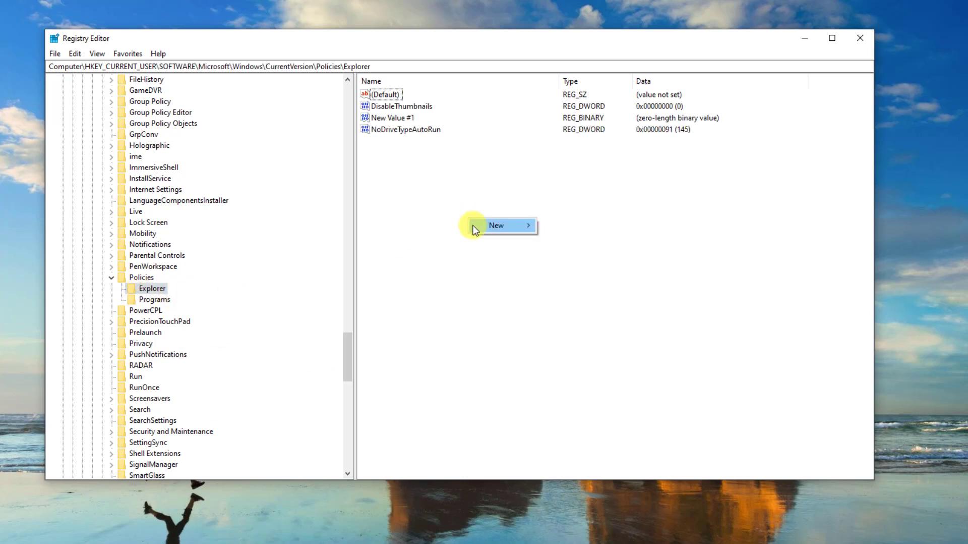
{"action": "mouse_move", "coordinate": [497, 226]}
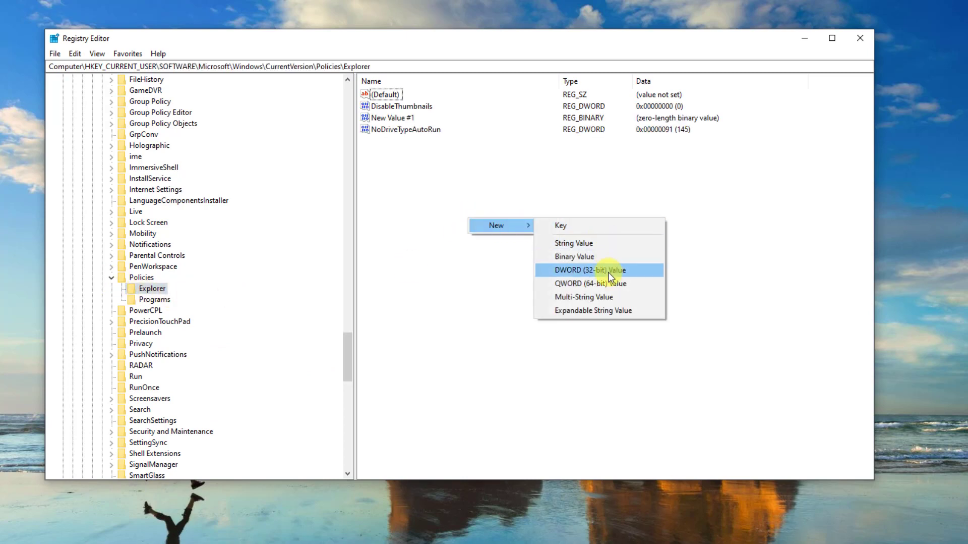
{"action": "left_click", "coordinate": [610, 270]}
{"action": "type", "text": "RestrictRun"}
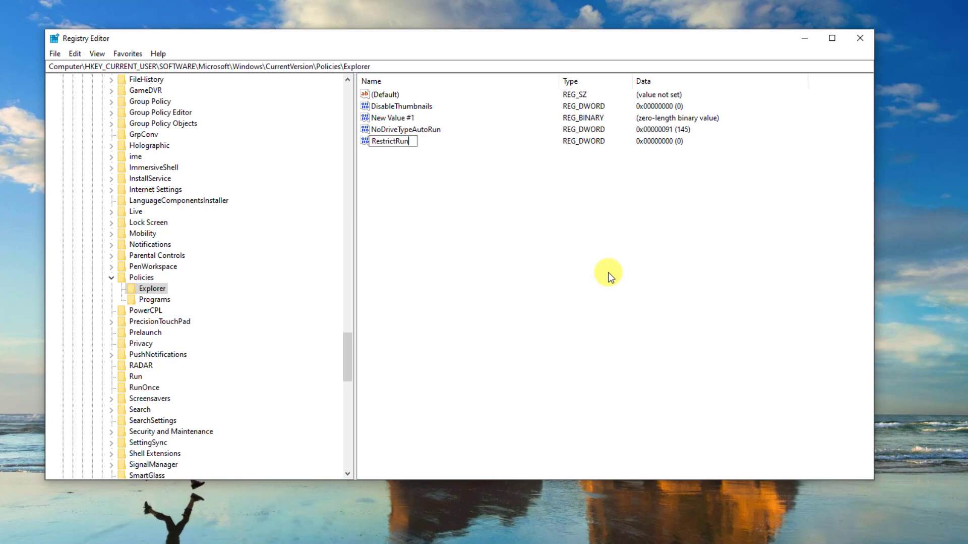
{"action": "key", "text": "Return"}
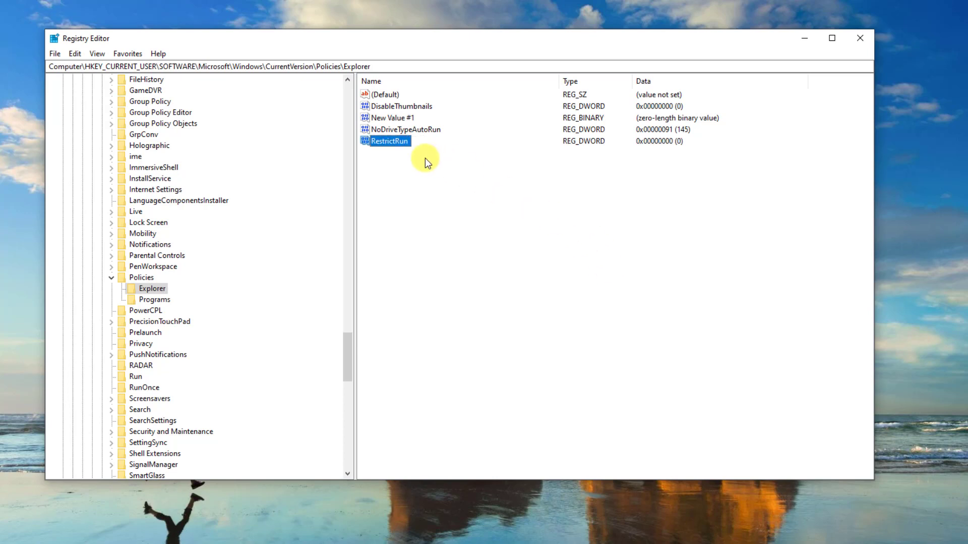
{"action": "double_click", "coordinate": [389, 142]}
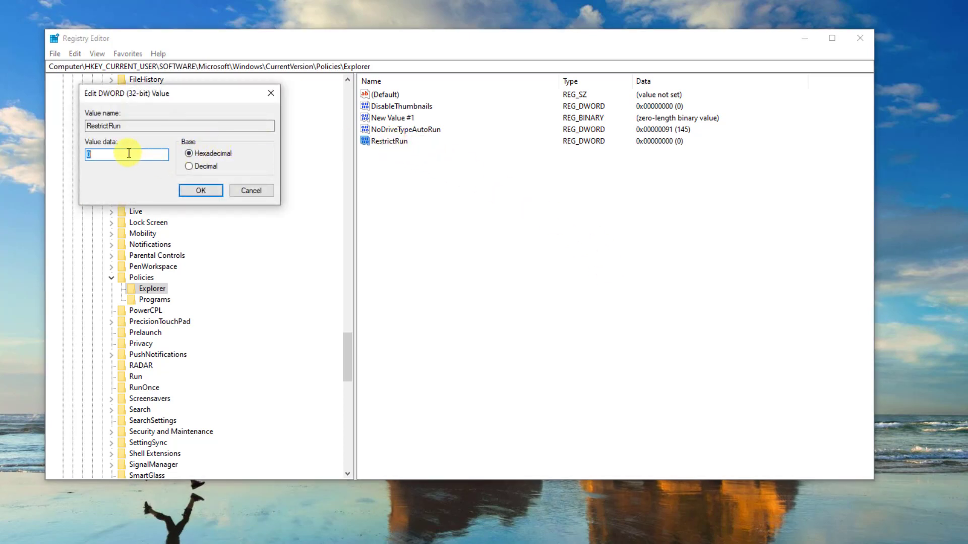
{"action": "type", "text": "1"}
{"action": "left_click", "coordinate": [216, 192]}
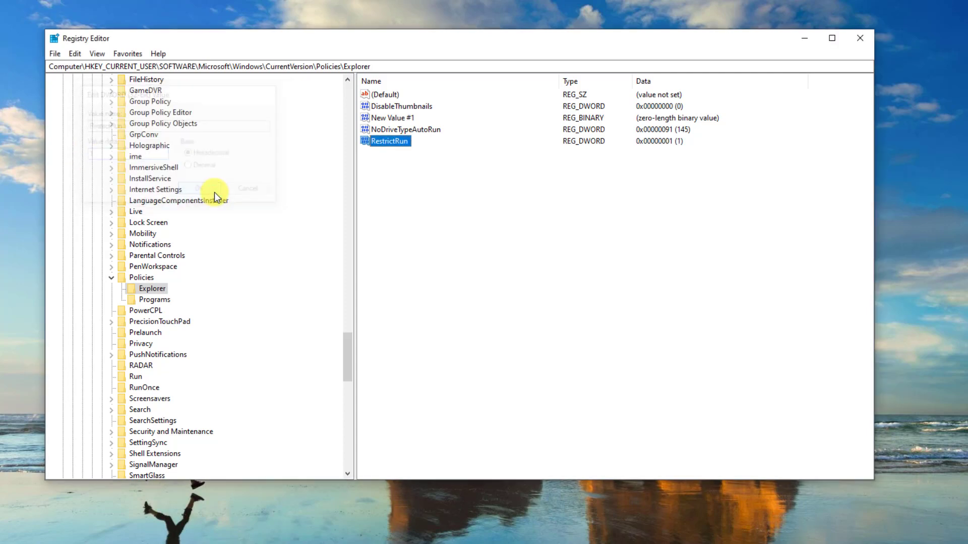
- Create a new subkey named RestrictRun under the Explorer key
{"action": "right_click", "coordinate": [149, 292]}
{"action": "mouse_move", "coordinate": [227, 310]}
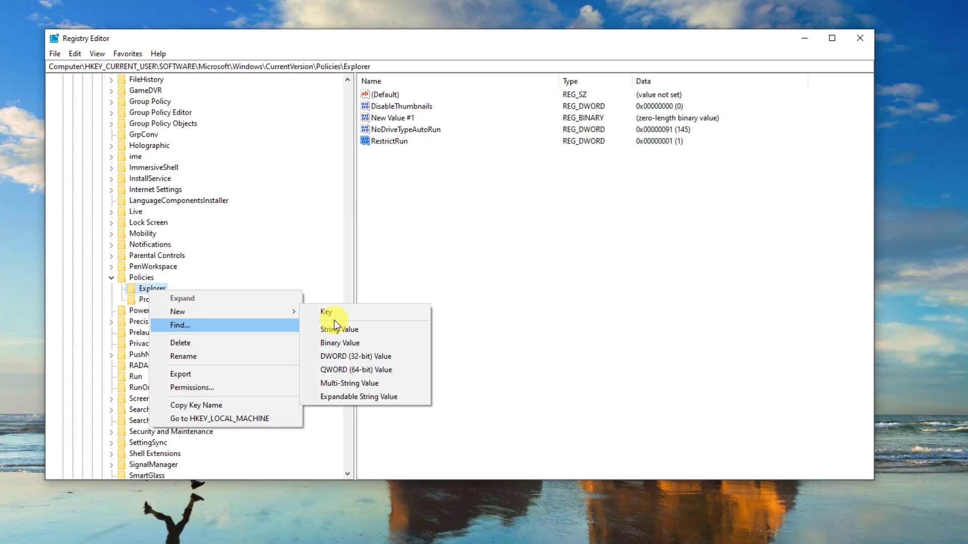
{"action": "left_click", "coordinate": [351, 320]}
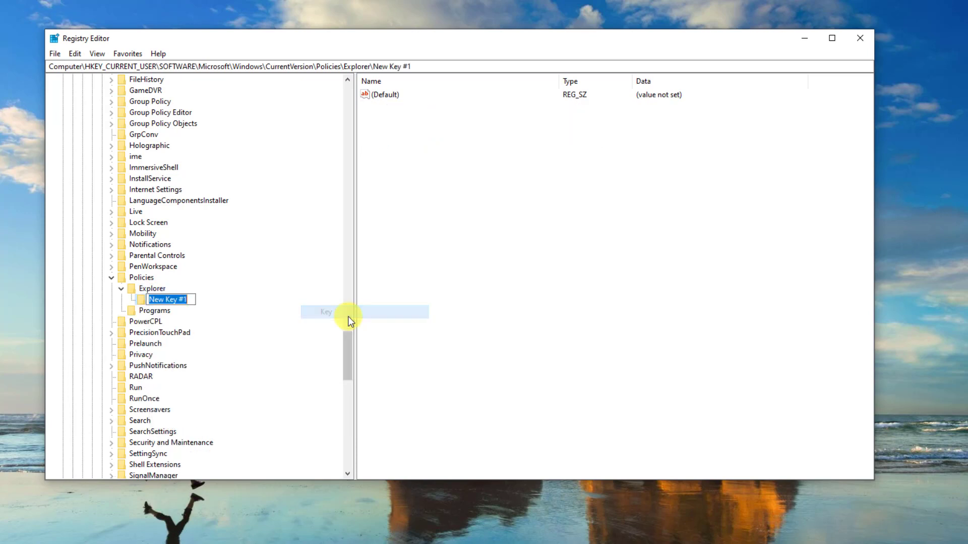
{"action": "type", "text": "RestrictRun"}
{"action": "key", "text": "Return"}
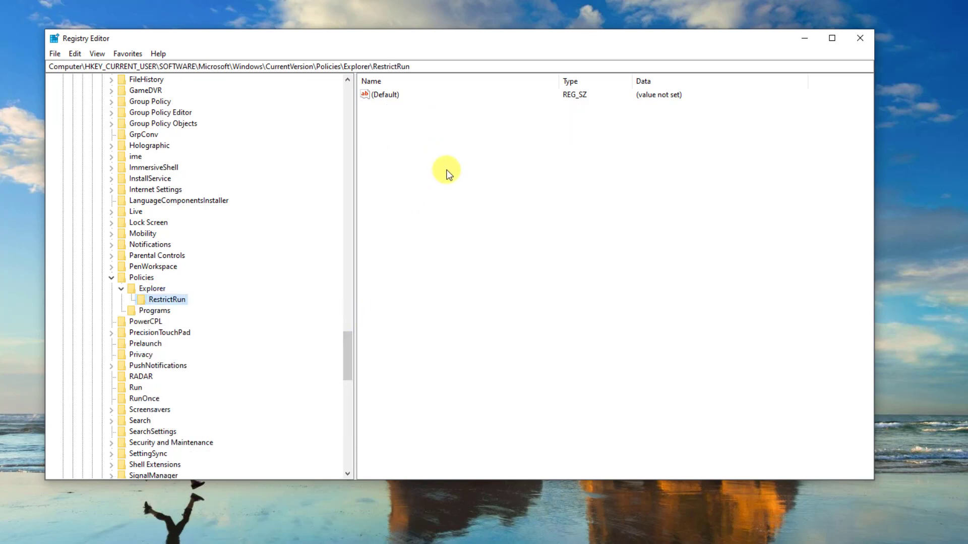
- Add a string value chrome.exe in RestrictRun with data chrome.exe, correcting a typo
{"action": "right_click", "coordinate": [457, 163]}
{"action": "mouse_move", "coordinate": [484, 169]}
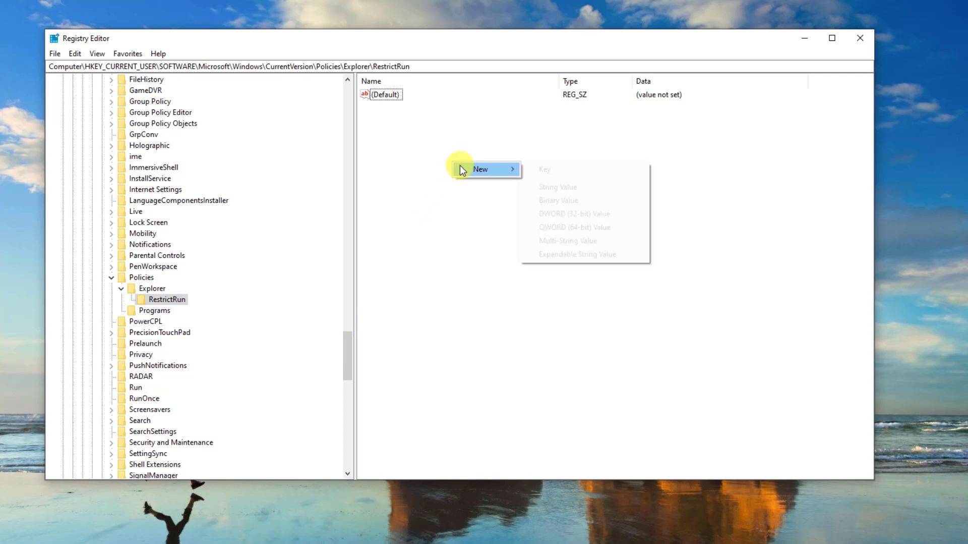
{"action": "left_click", "coordinate": [535, 186]}
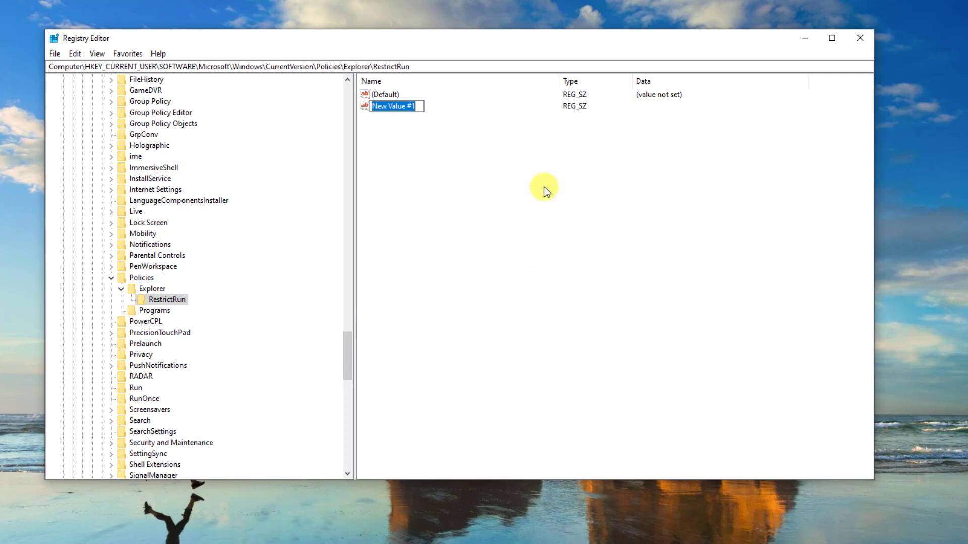
{"action": "type", "text": "chro"}
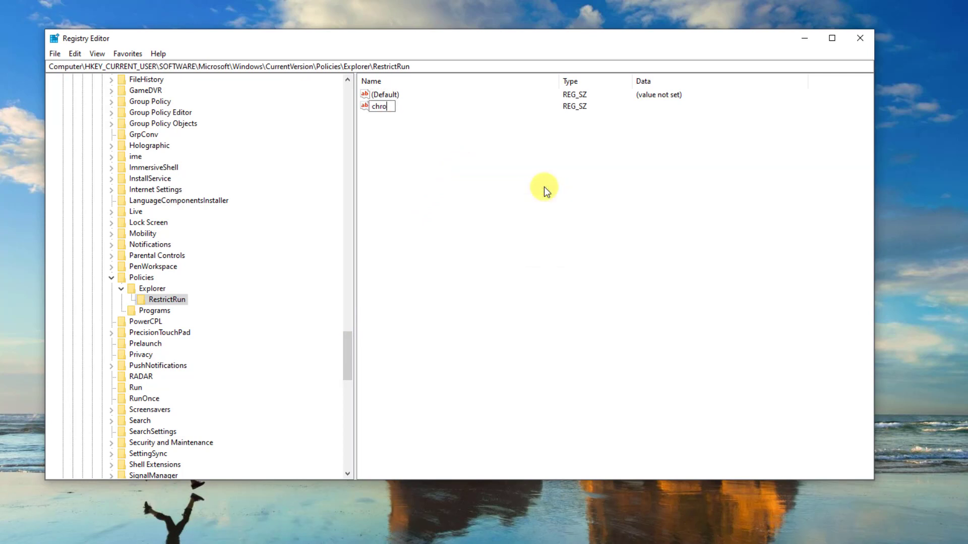
{"action": "type", "text": "me.exe"}
{"action": "key", "text": "Return"}
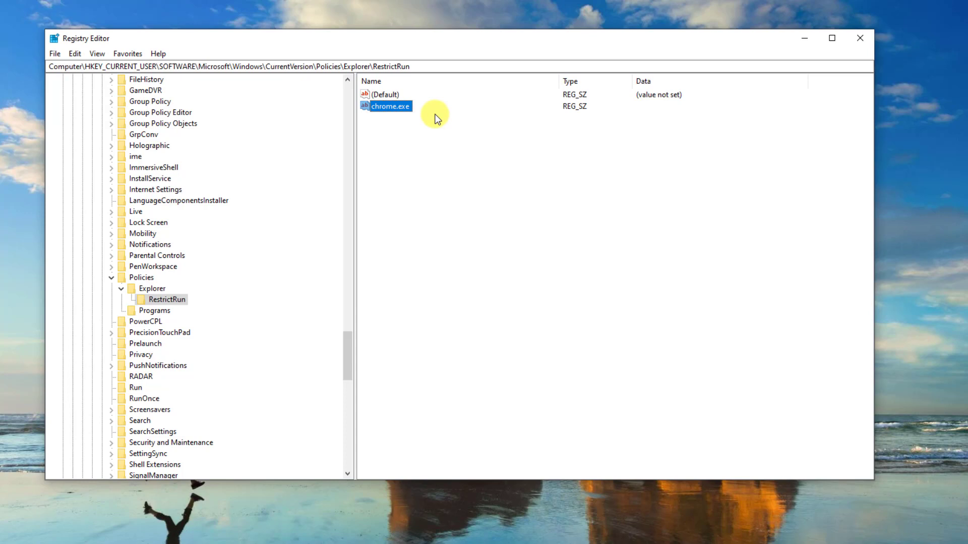
{"action": "double_click", "coordinate": [394, 106]}
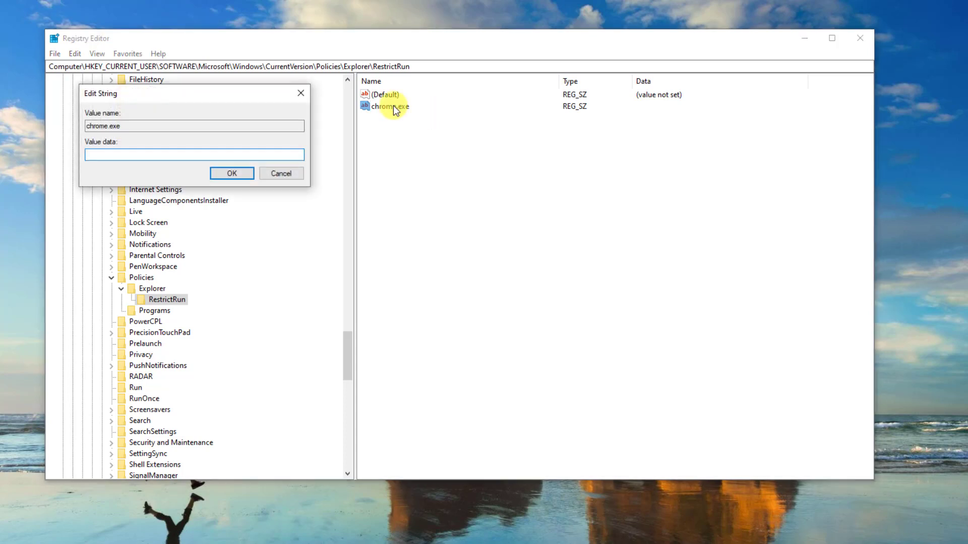
{"action": "type", "text": "chrtome"}
{"action": "key", "text": "BackSpace"}
{"action": "key", "text": "BackSpace"}
{"action": "key", "text": "BackSpace"}
{"action": "type", "text": "ome"}
{"action": "type", "text": ".ex"}
{"action": "key", "text": "Return"}
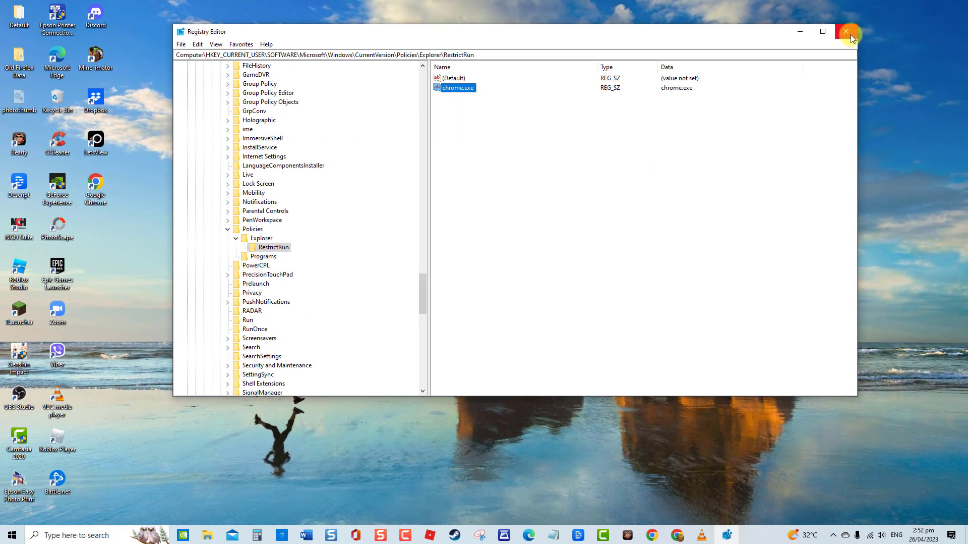
- Close Registry Editor and restart Windows from the Start menu's power options
{"action": "left_click", "coordinate": [846, 31]}
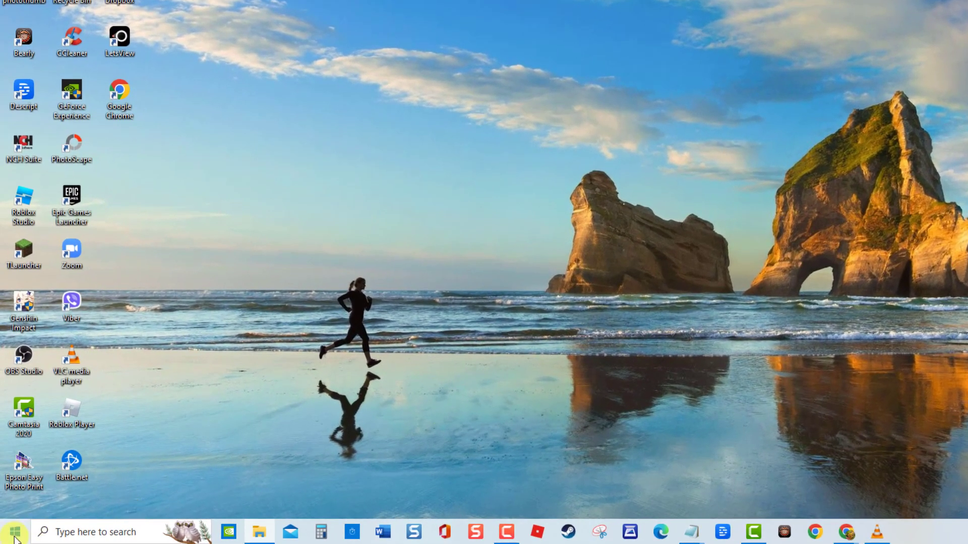
{"action": "left_click", "coordinate": [15, 535]}
{"action": "left_click", "coordinate": [15, 504]}
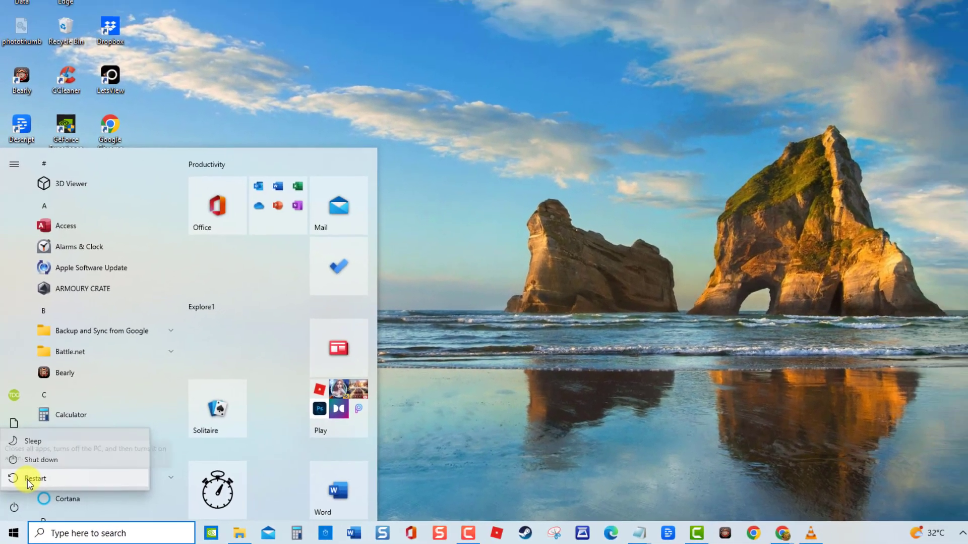
{"action": "left_click", "coordinate": [687, 339]}
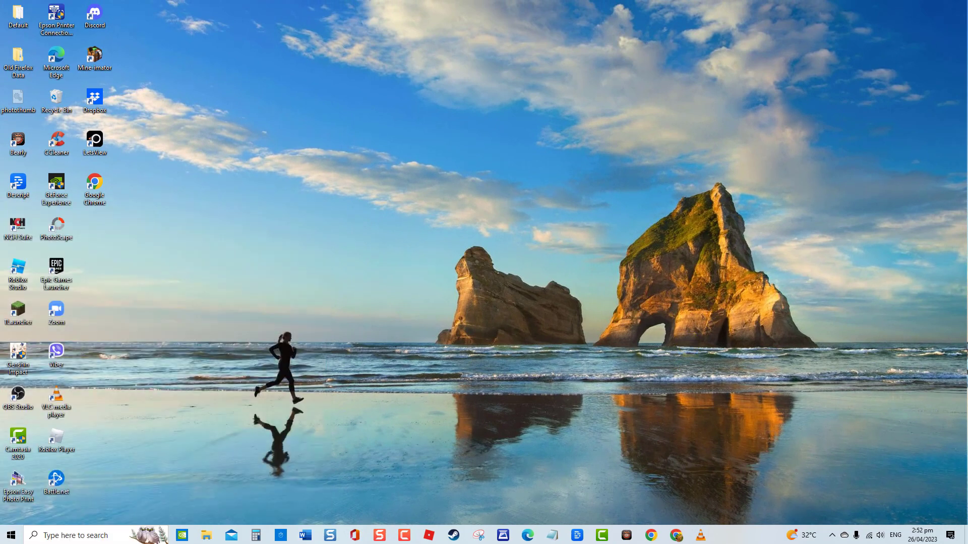